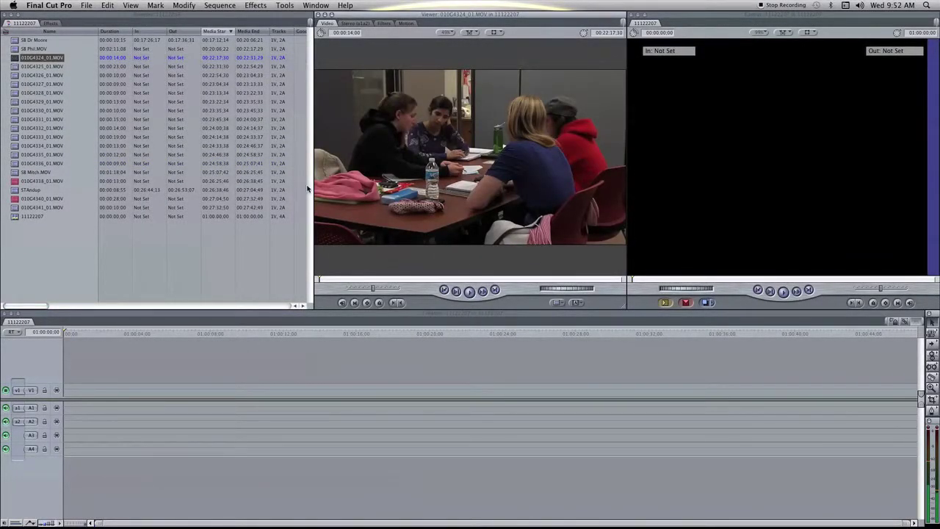
Mark an in point about a second into the study table clip and play forward from it
key("space")
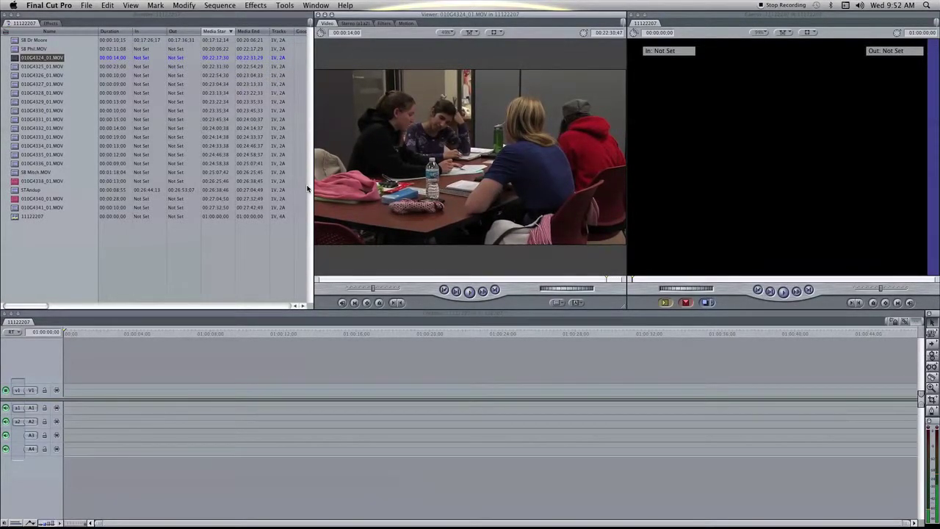
left_click(320, 279)
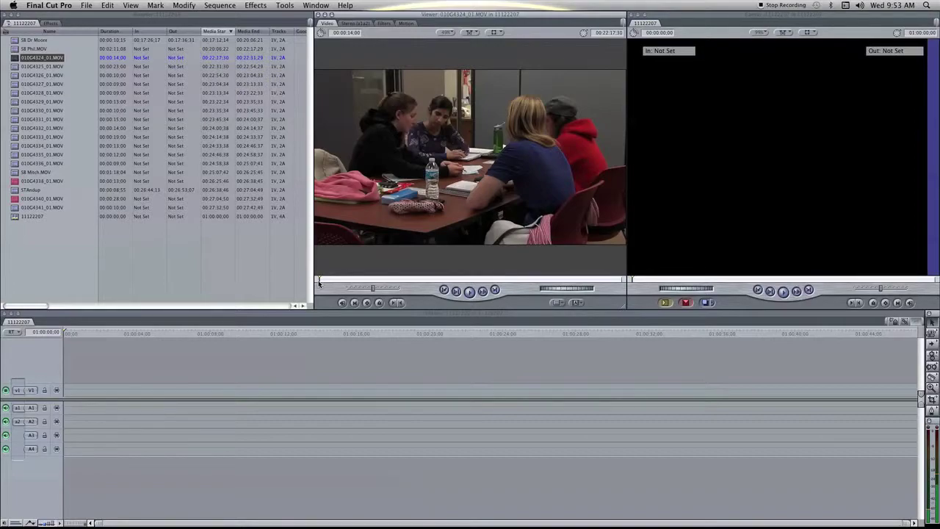
key("space")
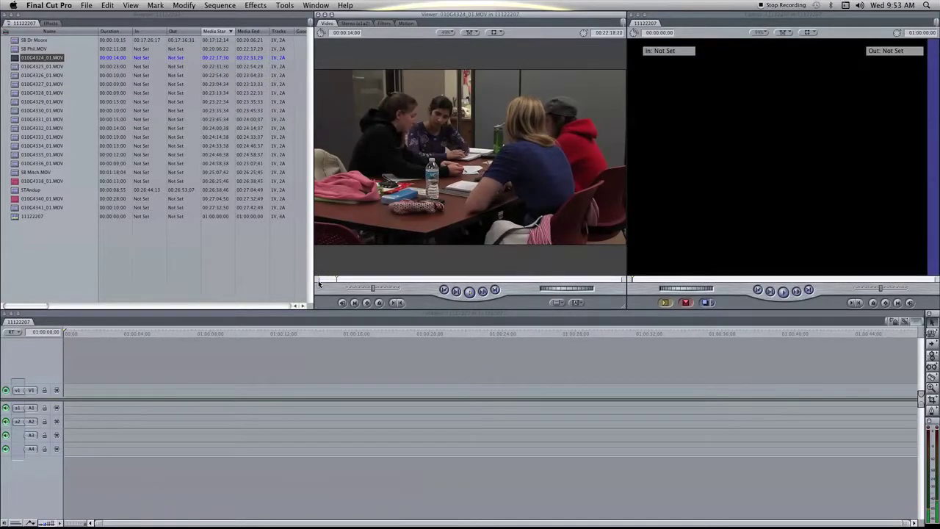
key("o")
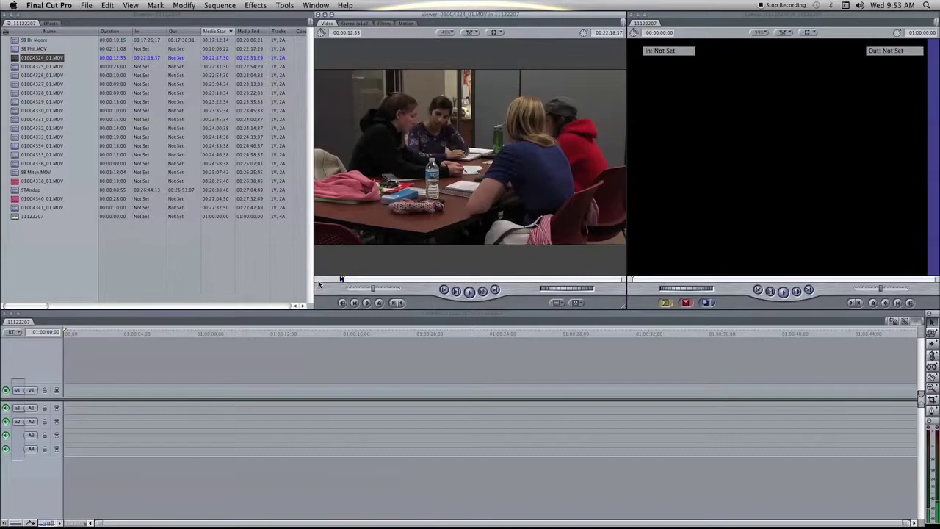
key("space")
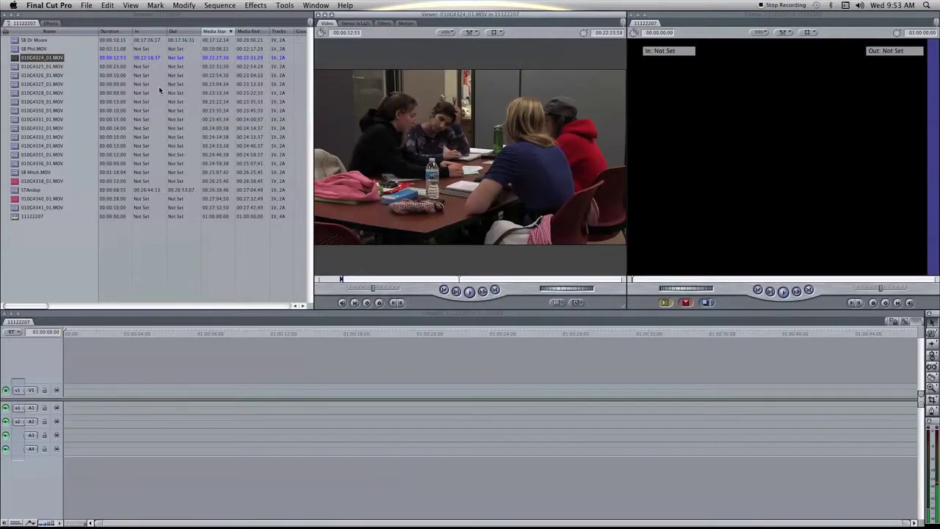
left_click(30, 59)
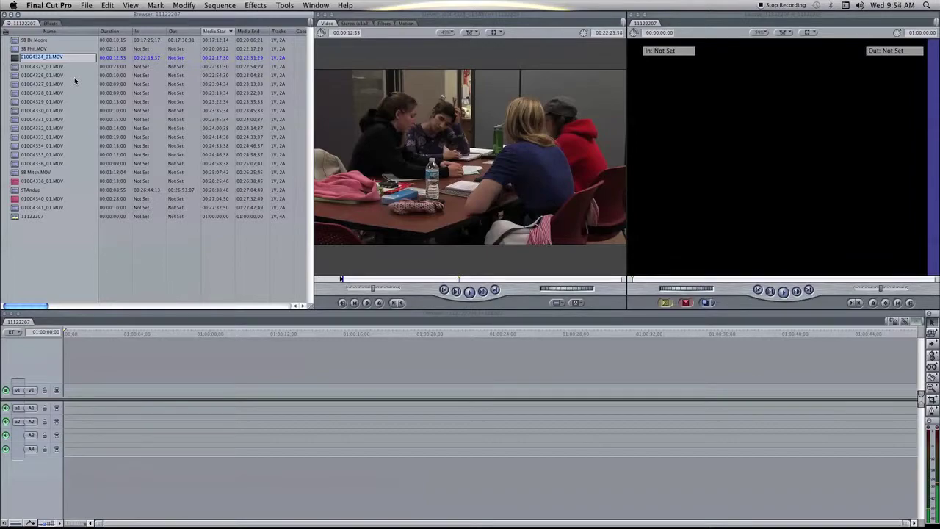
type("MS")
type(" stu")
type("dy table")
Rename clip 010C4324_01.MOV in the Browser to 'MS study table'
left_click(14, 66)
Load clip 010C4325_01.MOV and rename it 'CU hands'
left_click(42, 66)
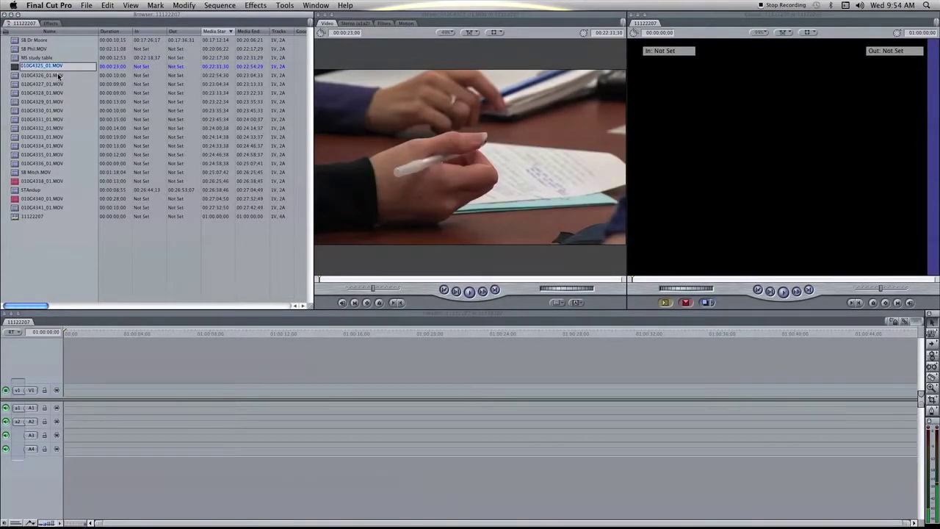
type("S")
type(" hands")
Play the CU hands clip and set its in point slightly later, leaving about 20 seconds
left_click(470, 292)
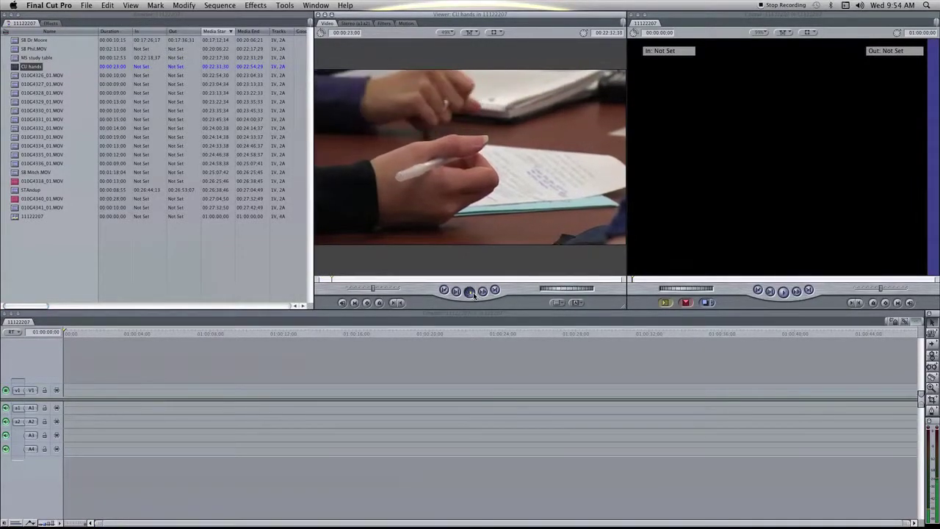
key("i")
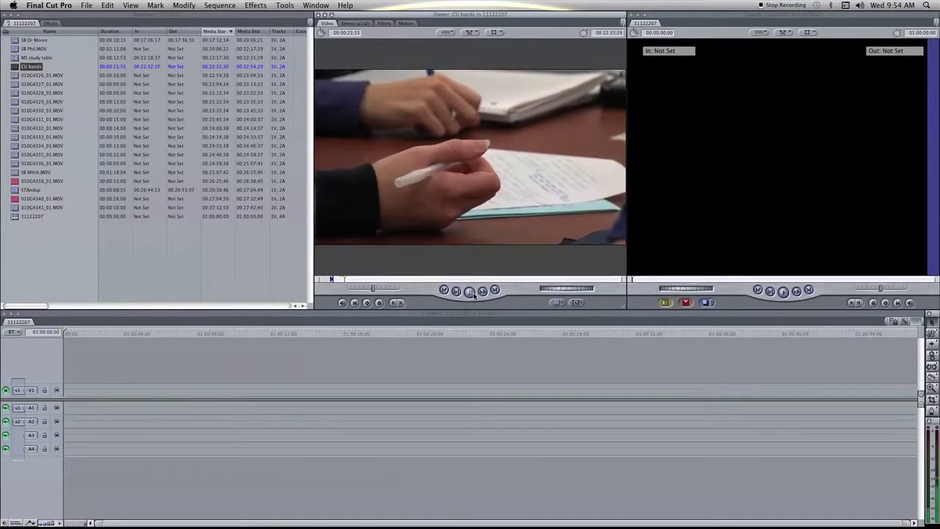
key("o")
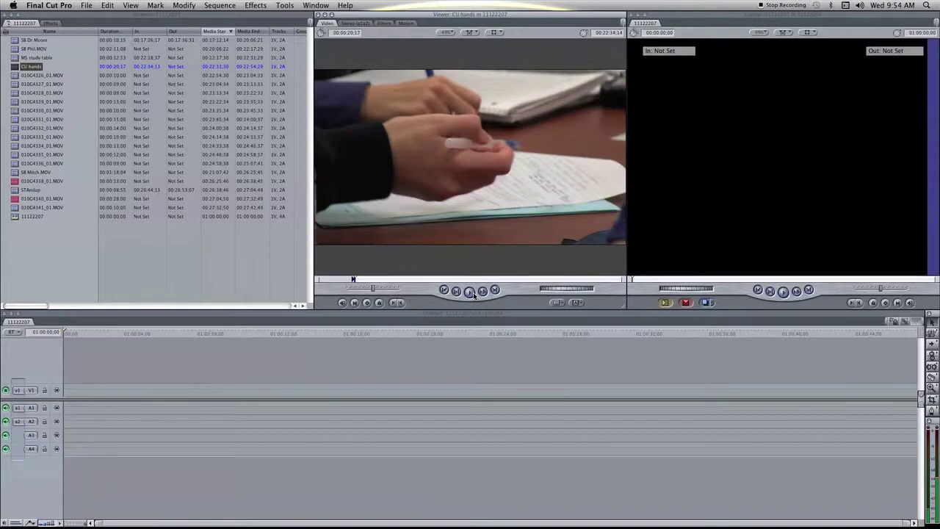
left_click(471, 291)
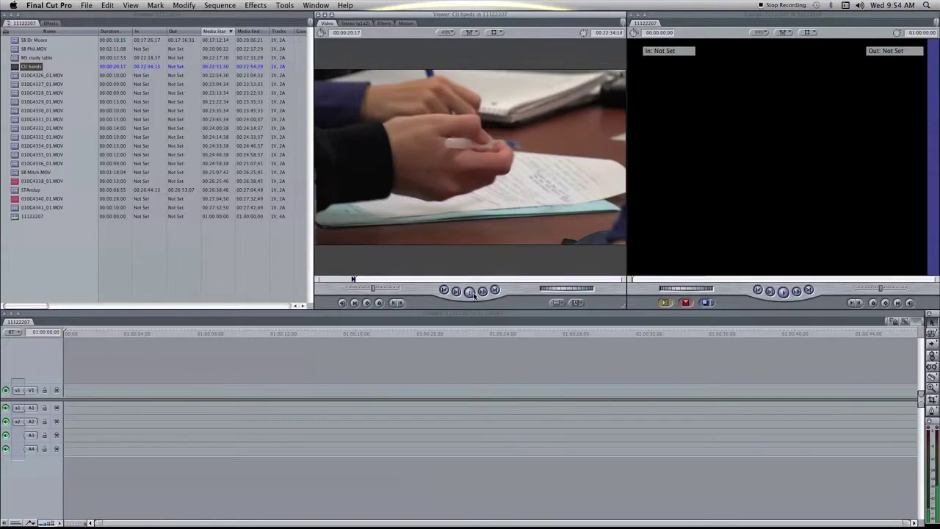